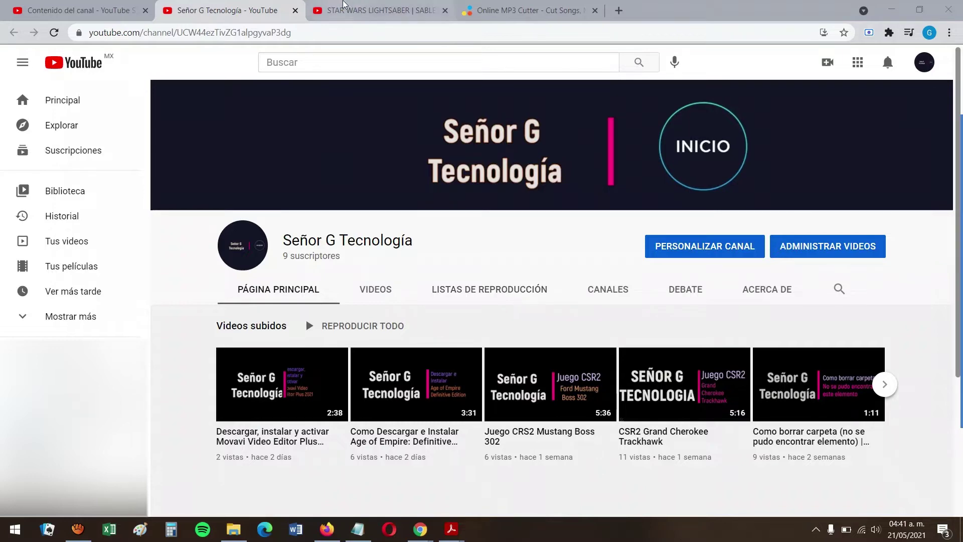
Step: Copy the web address of the STAR WARS LIGHTSABER sound effect video on YouTube
left_click(347, 9)
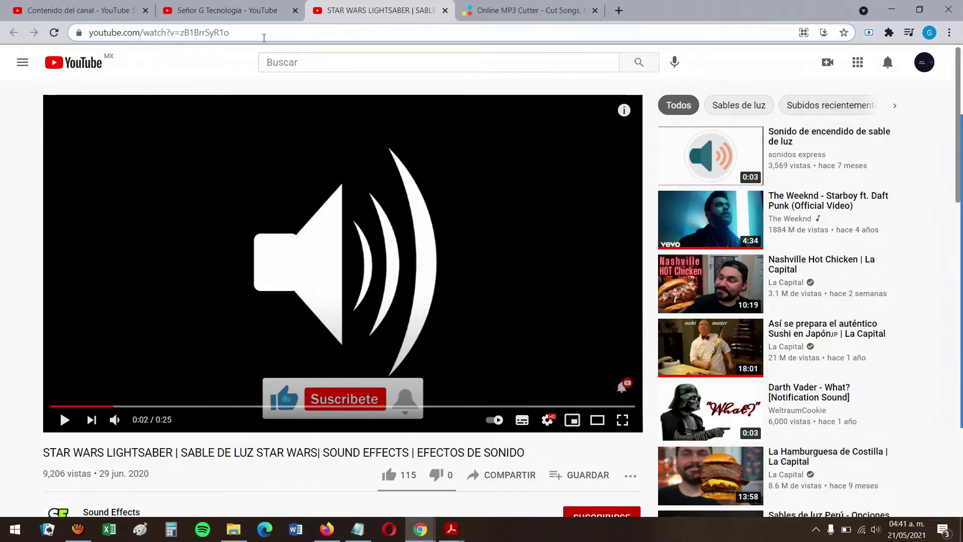
left_click_drag(261, 34, 42, 27)
key("ctrl+c")
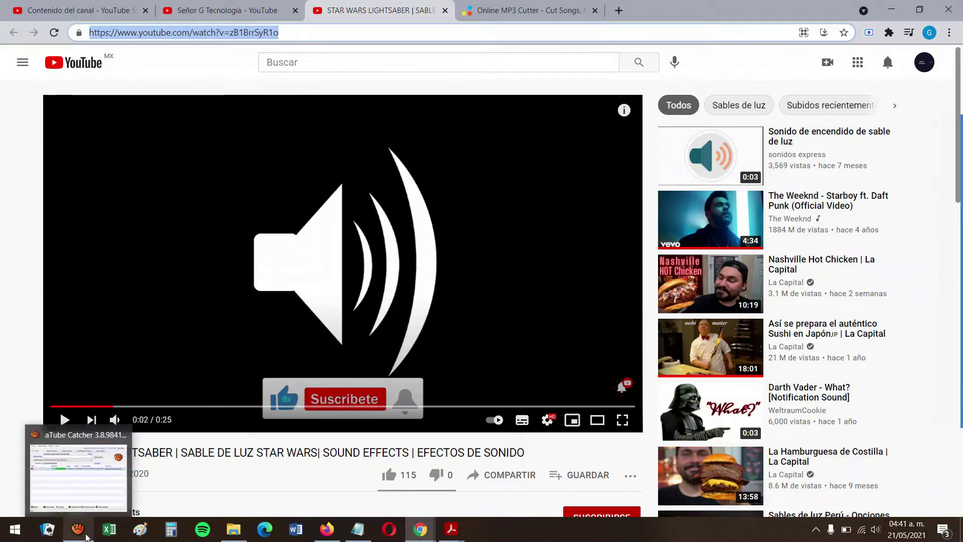
Step: Switch to aTube Catcher, clear the completed downloads and paste the copied address as the video URL
left_click(86, 537)
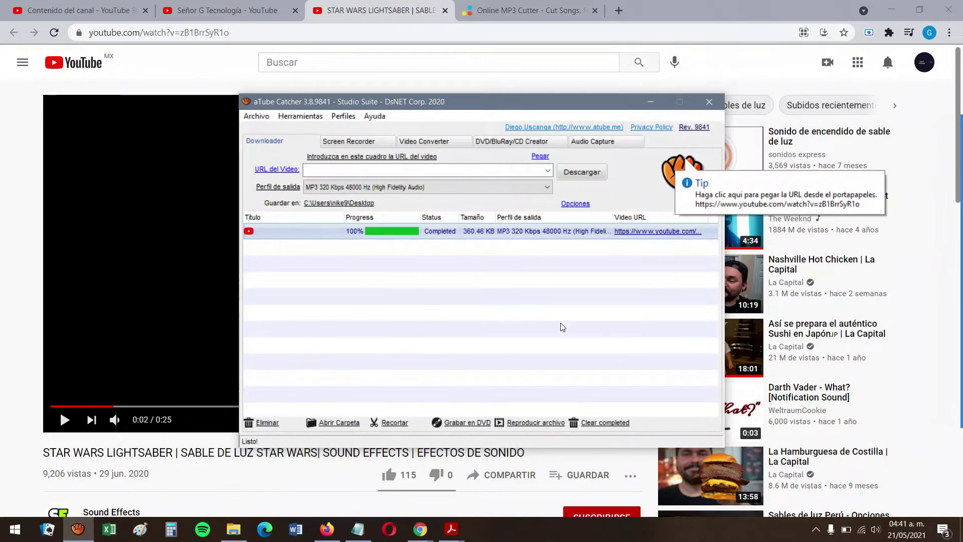
left_click(602, 422)
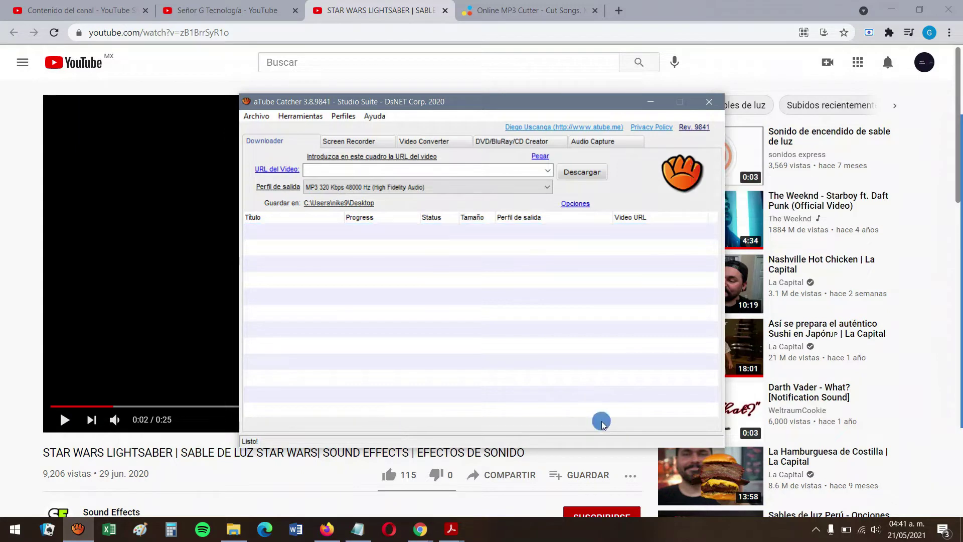
left_click(482, 173)
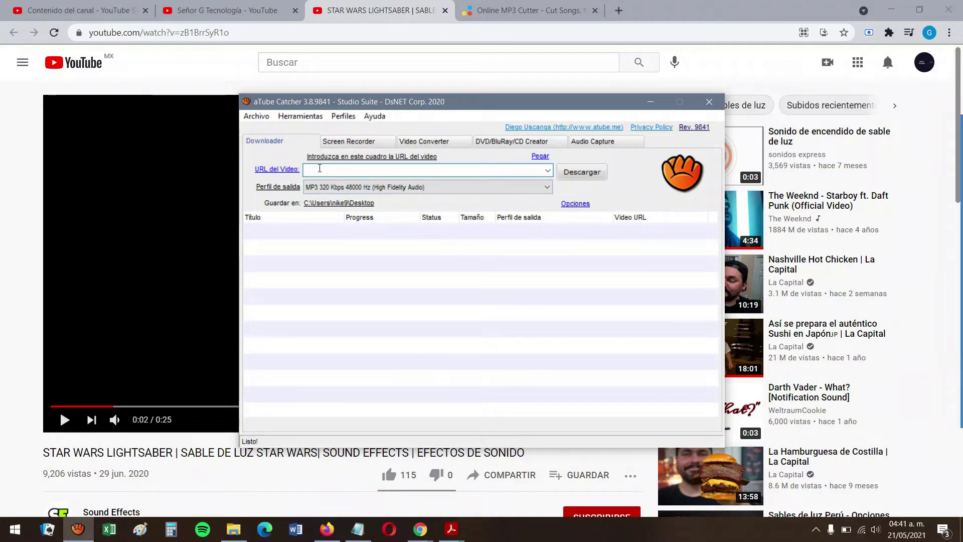
key("ctrl+v")
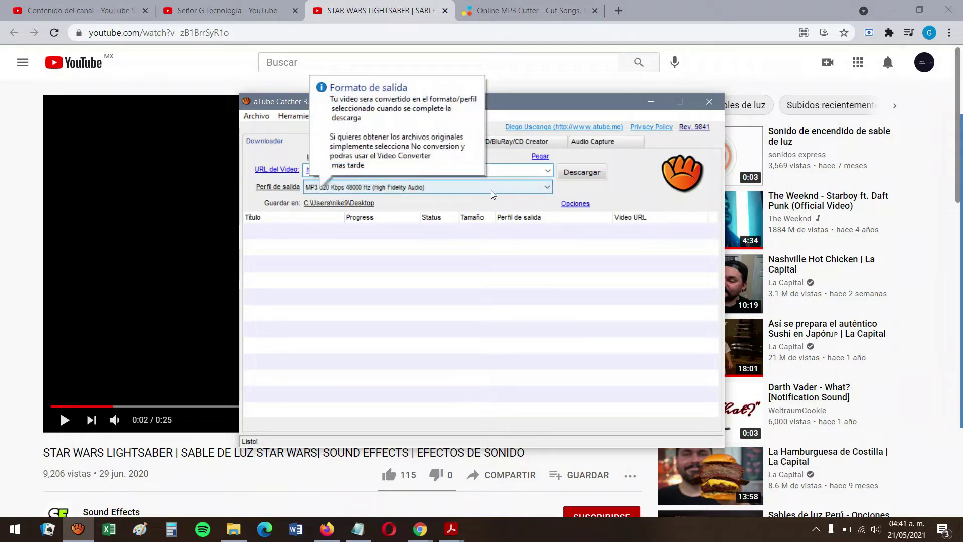
Step: Download the video's audio with the output profile MP3 320 Kbps 48000 Hz (High Fidelity Audio)
left_click(505, 194)
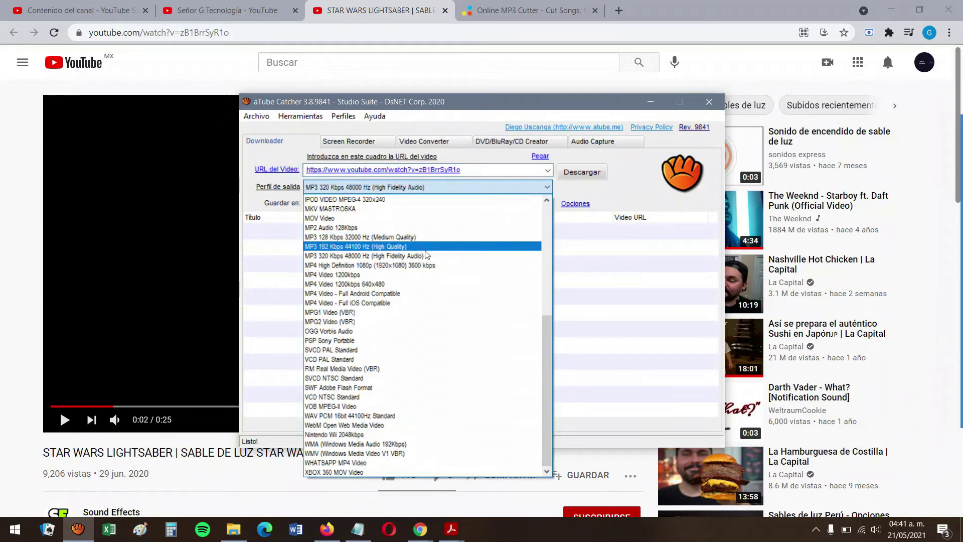
left_click(430, 253)
left_click(593, 175)
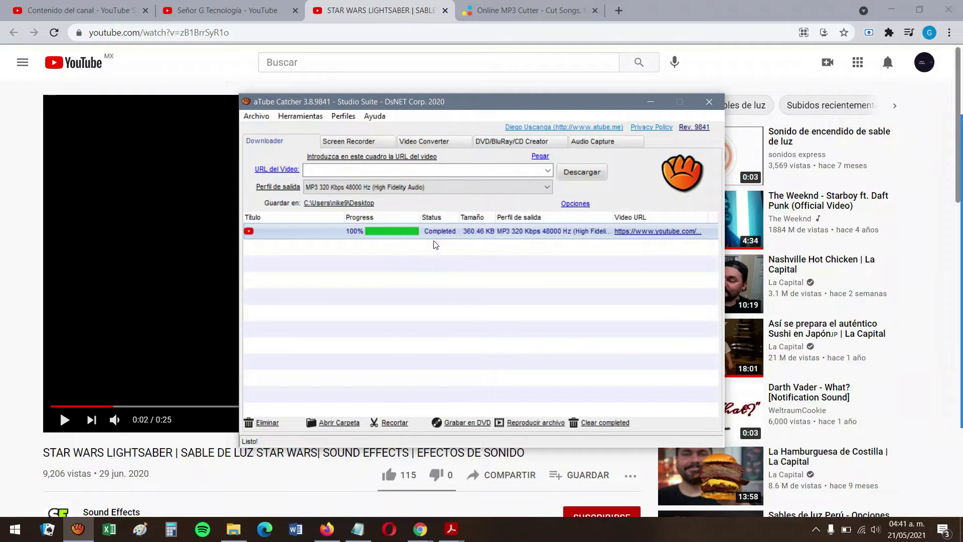
Step: Minimize aTube Catcher and shrink the browser window so the Untitled Video file on the desktop is accessible
left_click(648, 105)
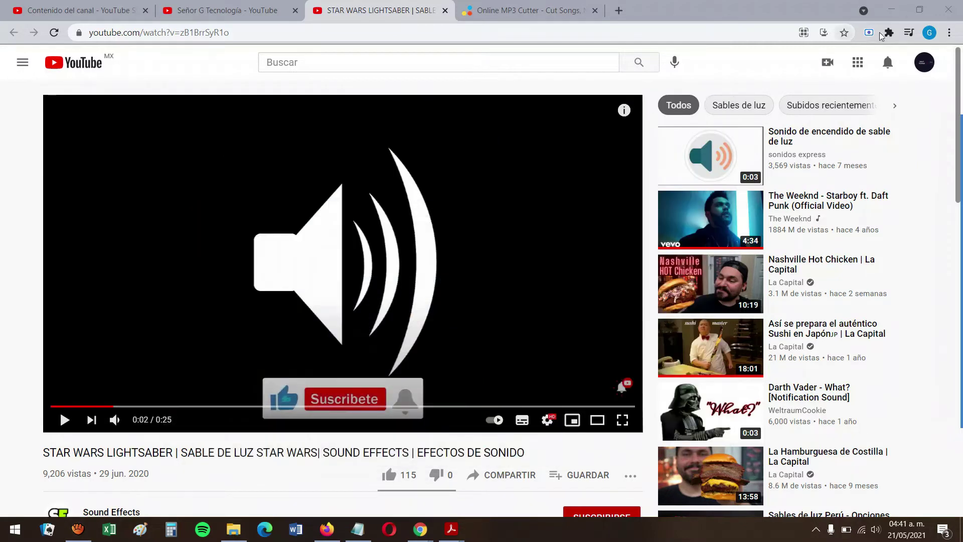
left_click(927, 14)
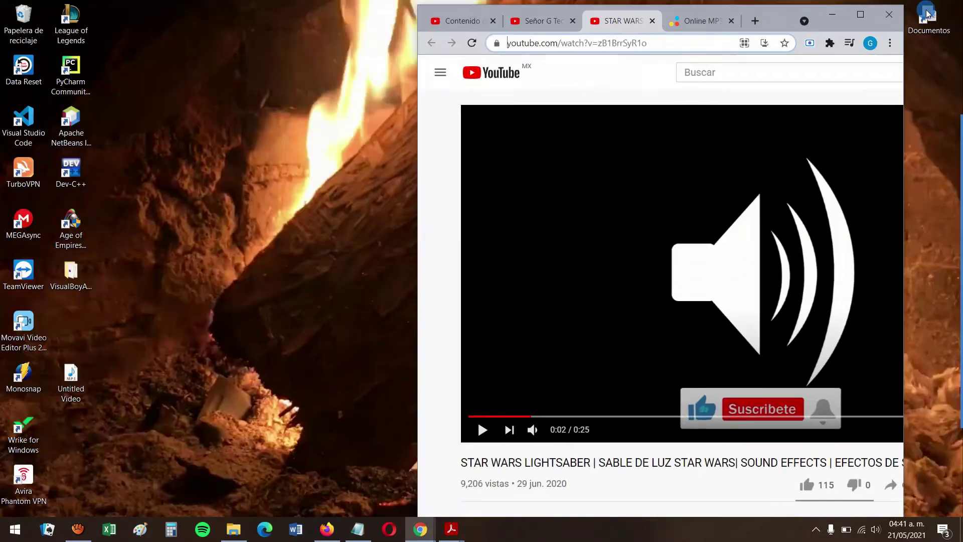
left_click(81, 391)
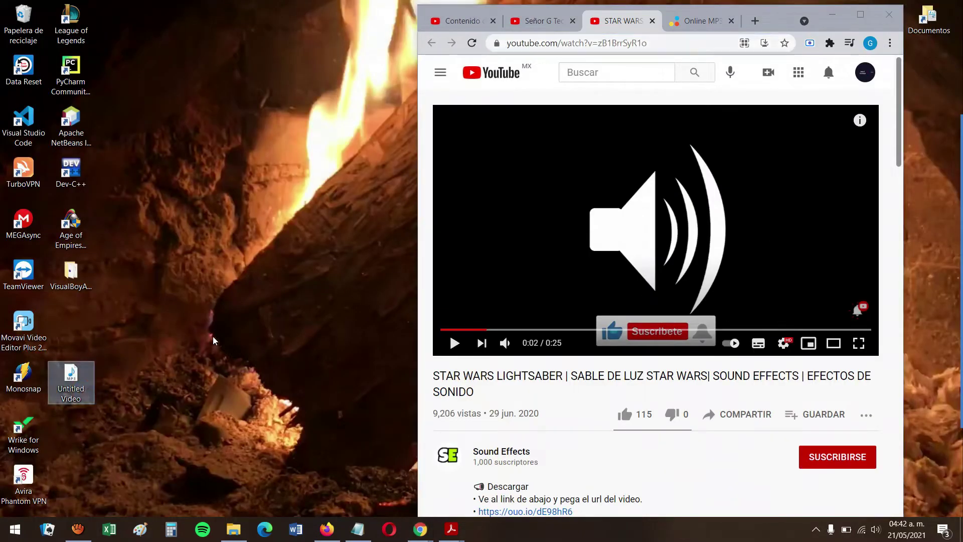
left_click(368, 252)
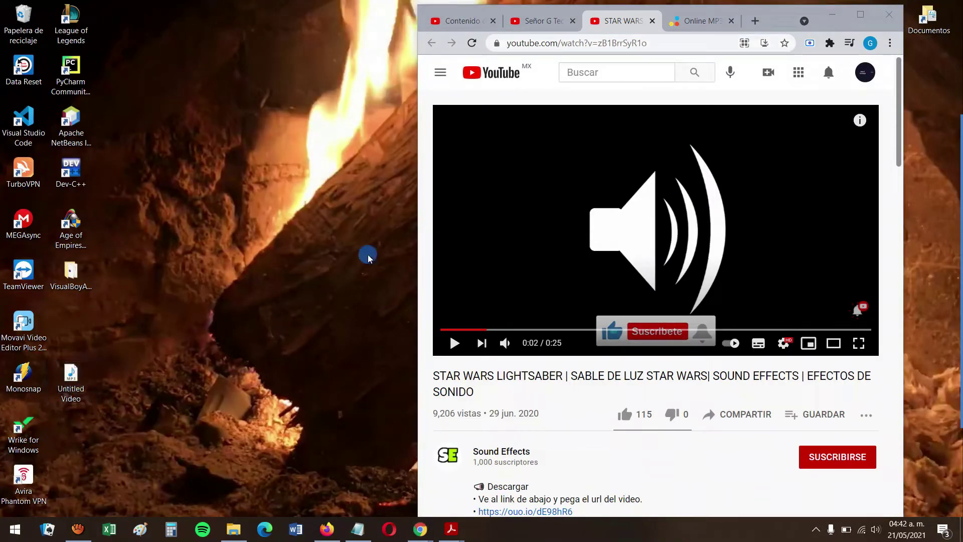
Step: Load the Untitled Video MP3 from the desktop into the mp3cut.net audio cutter
left_click(700, 23)
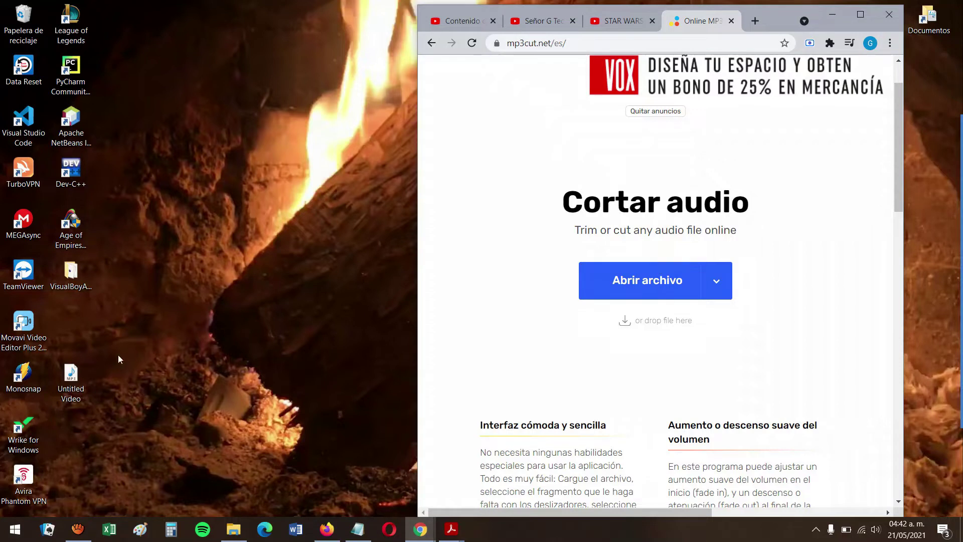
left_click(74, 382)
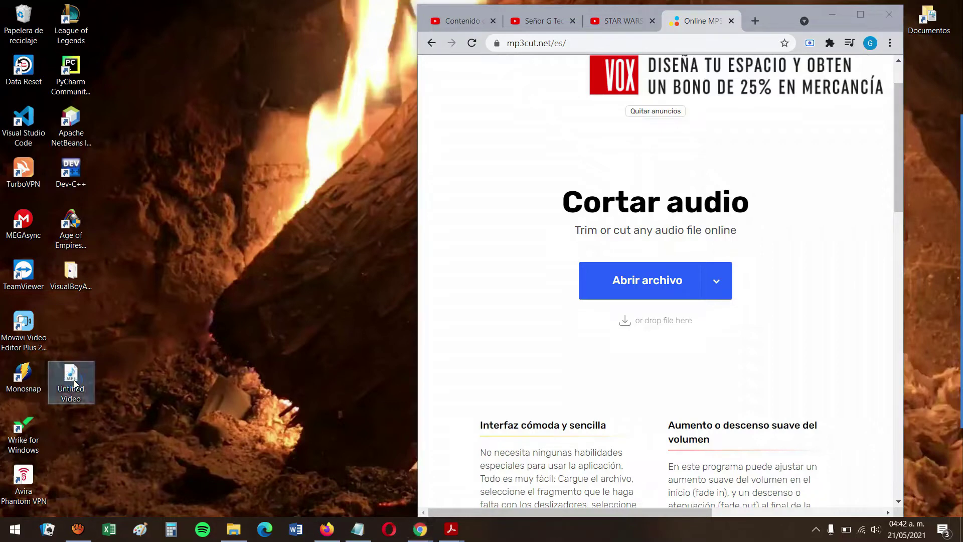
left_click_drag(56, 390, 546, 261)
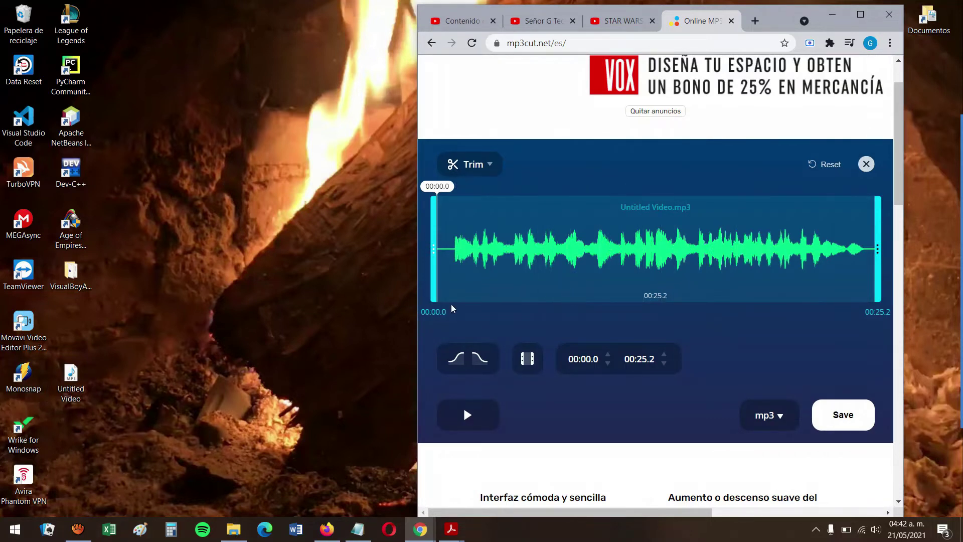
Step: Trim the audio to the section from 00:01.0 to 00:01.9, playing the selection to check the cut
left_click_drag(436, 299, 455, 299)
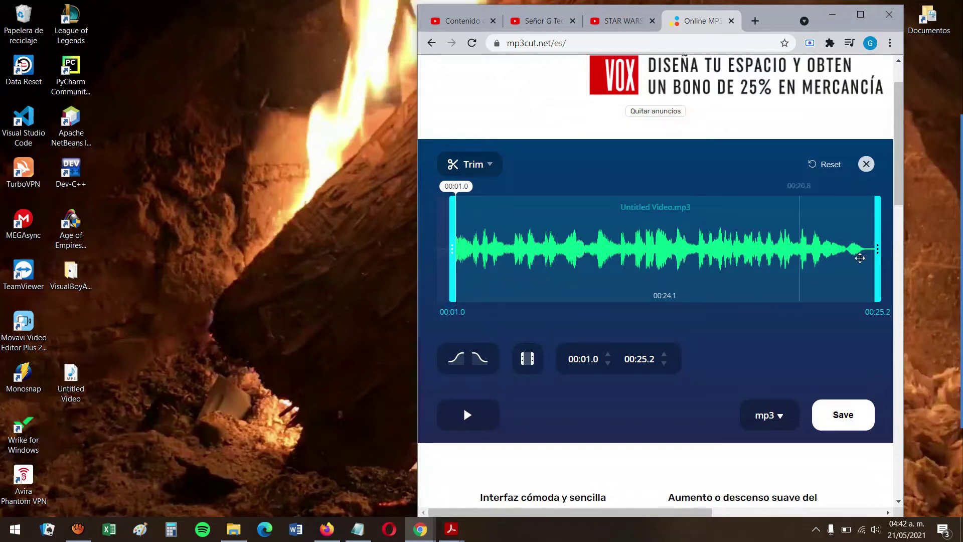
left_click_drag(879, 258, 493, 267)
left_click(474, 426)
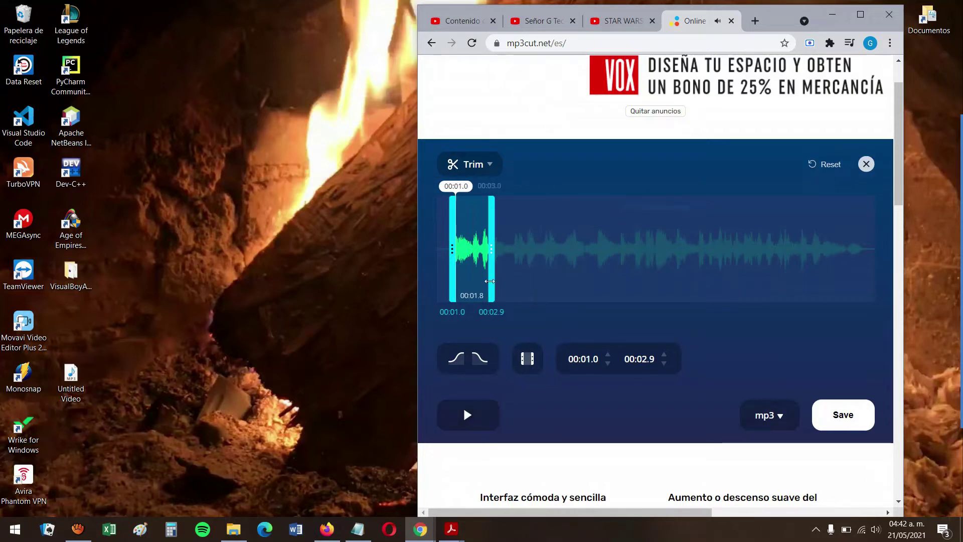
left_click_drag(489, 281, 479, 282)
left_click(490, 413)
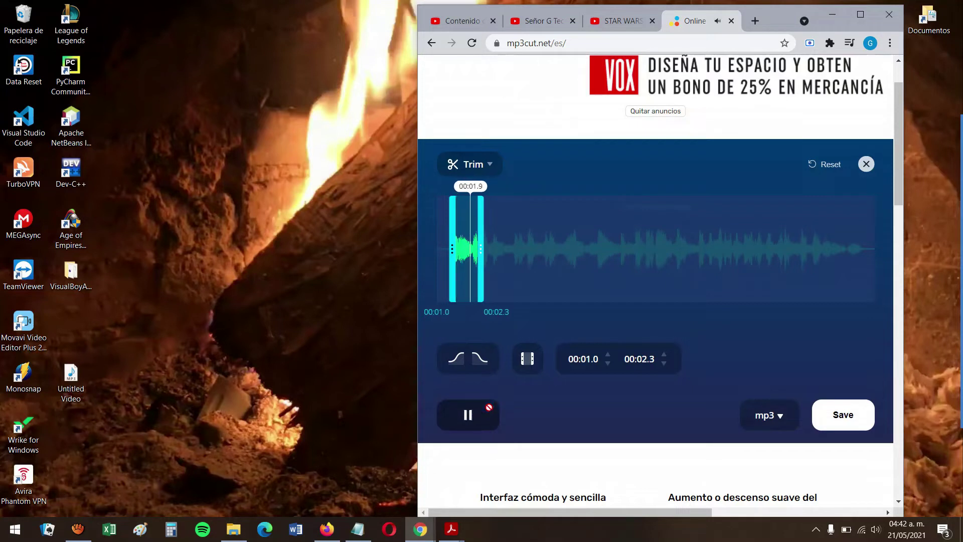
left_click_drag(483, 292, 472, 292)
left_click(483, 407)
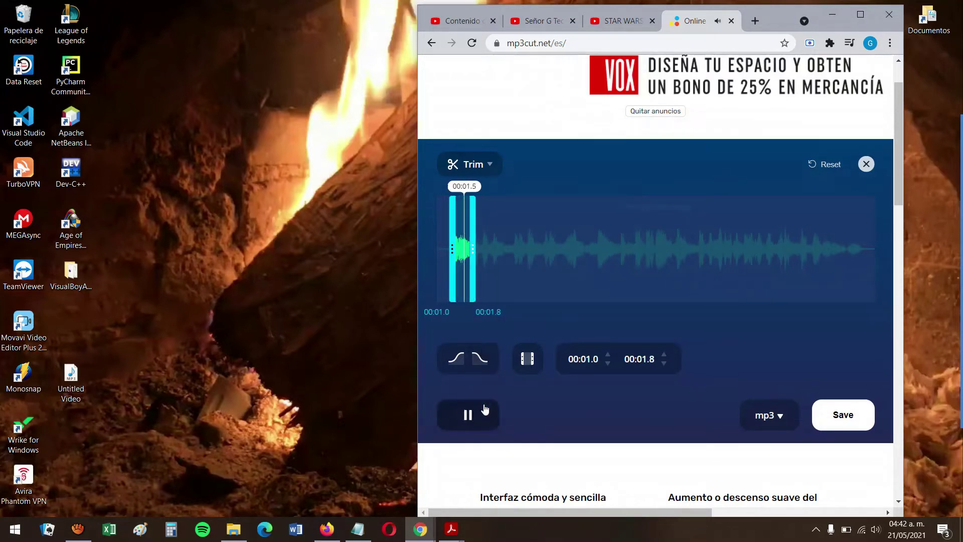
left_click_drag(473, 286, 476, 290)
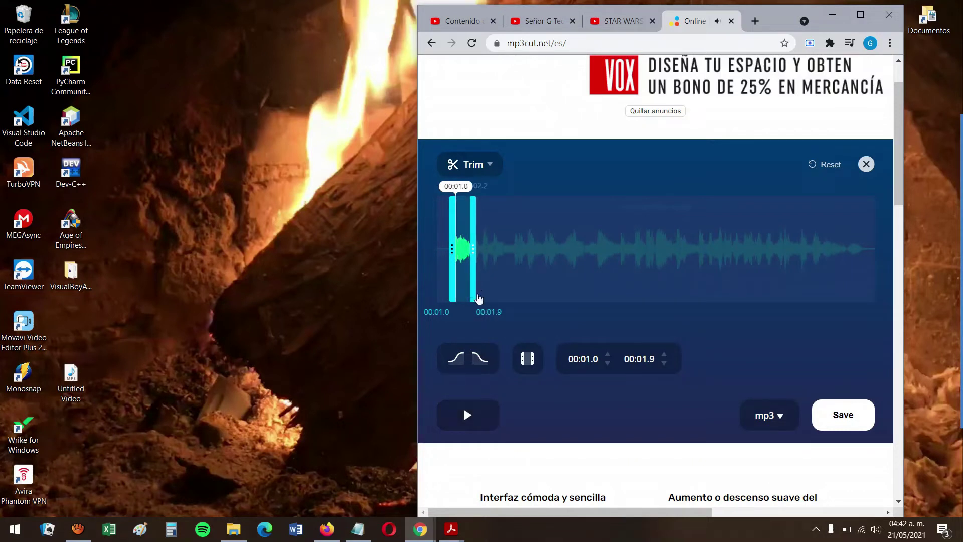
left_click(471, 410)
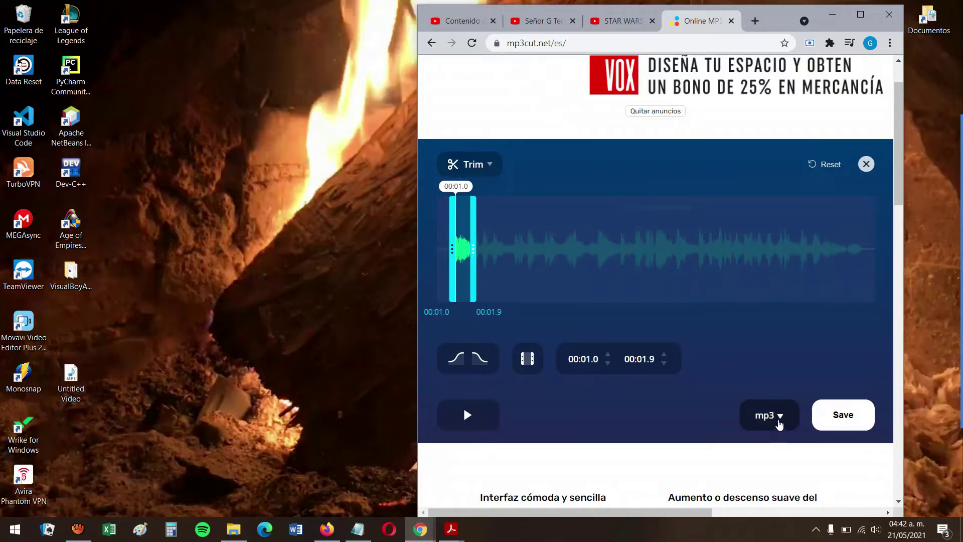
Step: Save the trimmed clip in wav format and place the downloaded file on the desktop
left_click(778, 424)
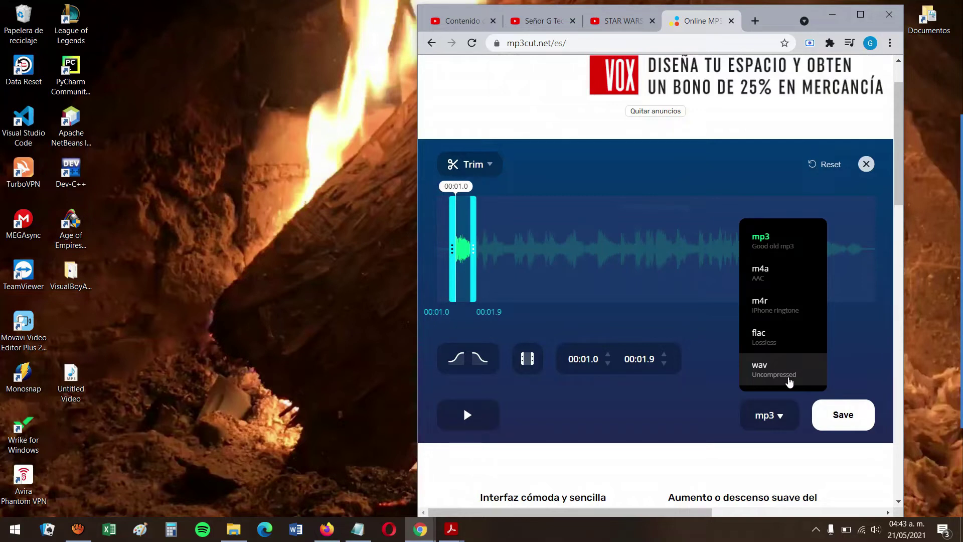
left_click(788, 382)
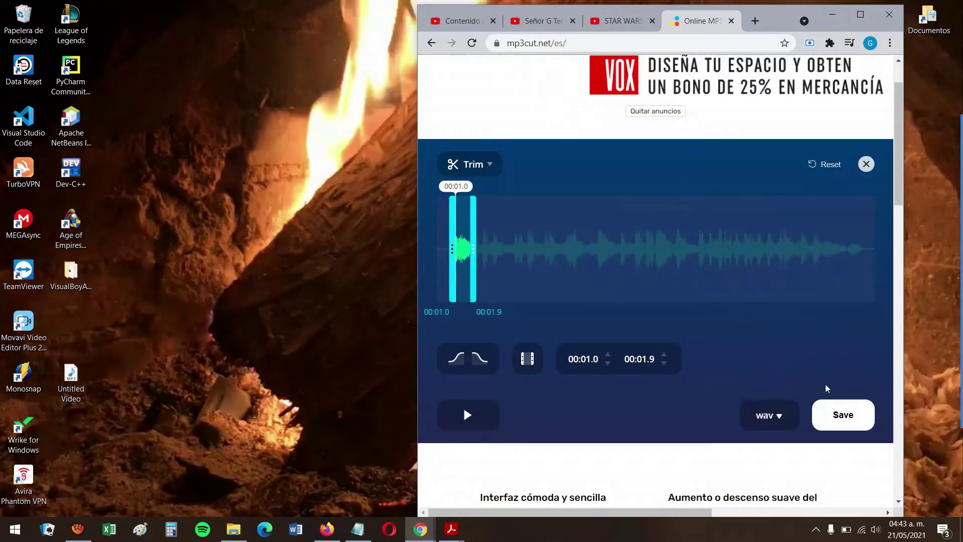
left_click(848, 418)
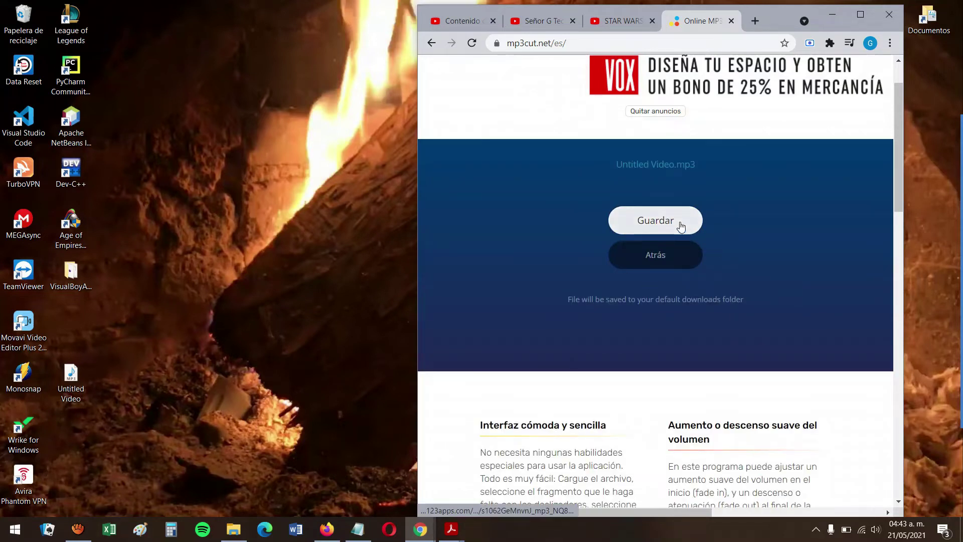
left_click(681, 226)
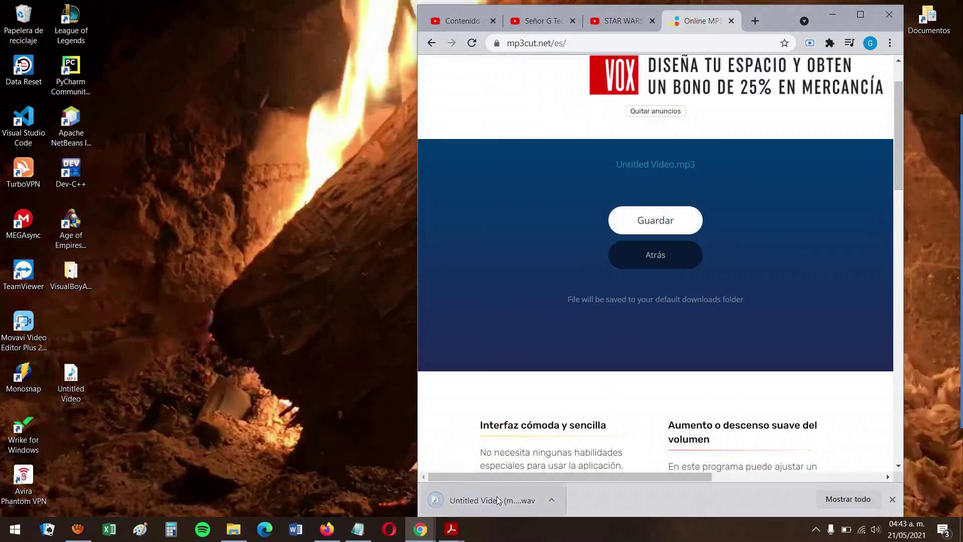
left_click_drag(504, 500, 153, 314)
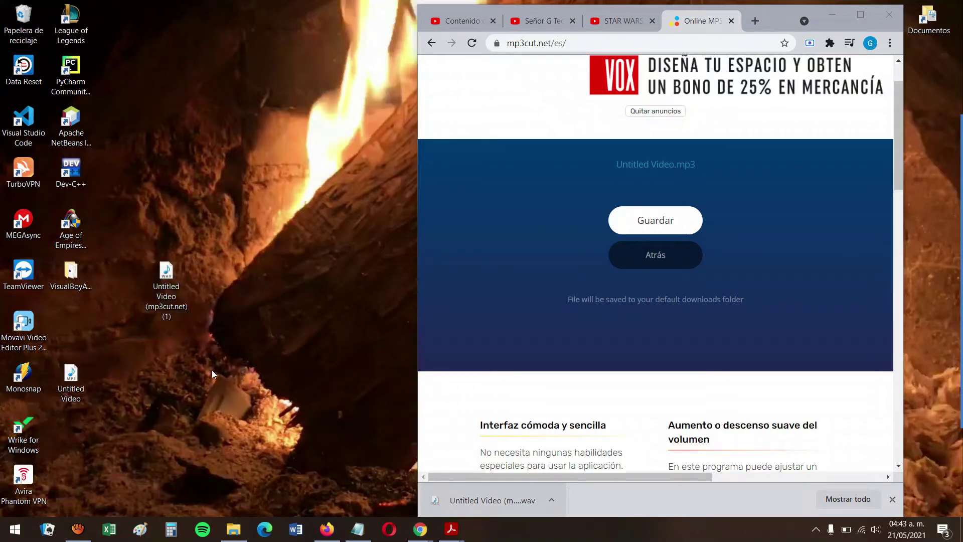
Step: Open the Windows sound scheme settings through the audio accessibility options (Cambiar otras opciones de sonido)
left_click(15, 529)
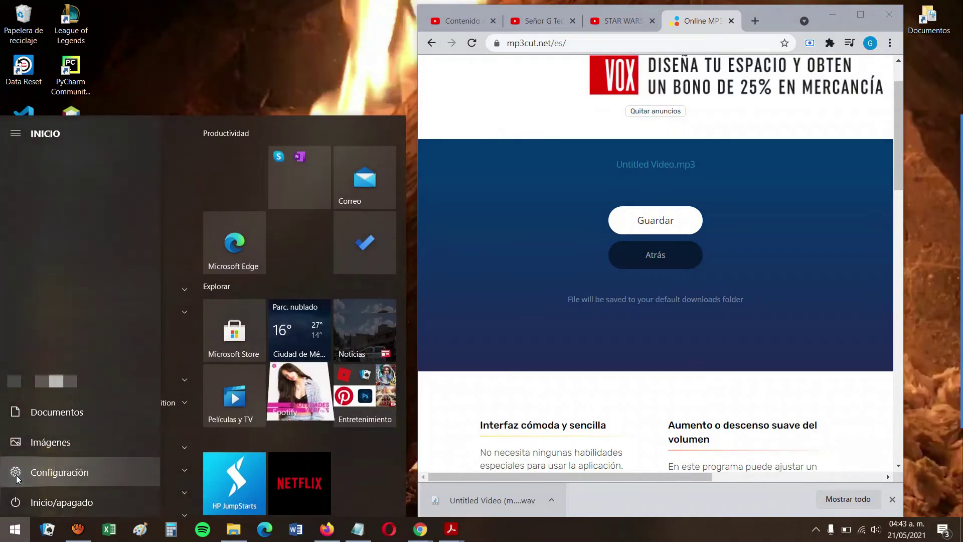
left_click(19, 472)
left_click(165, 148)
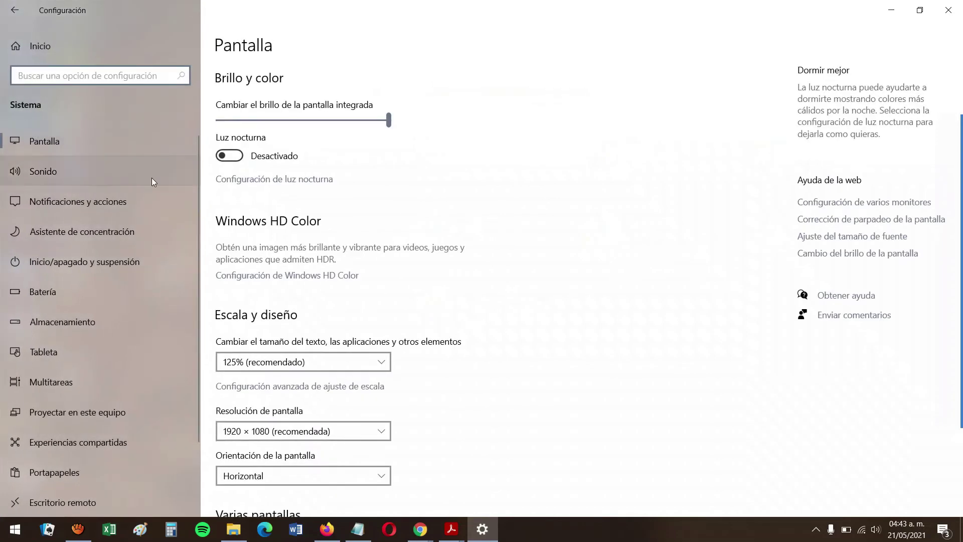
left_click(150, 174)
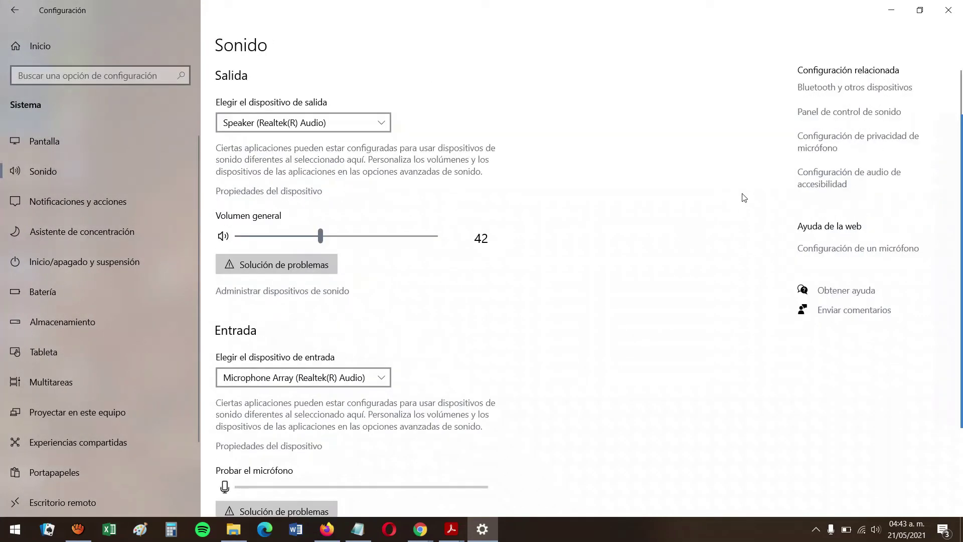
left_click(837, 185)
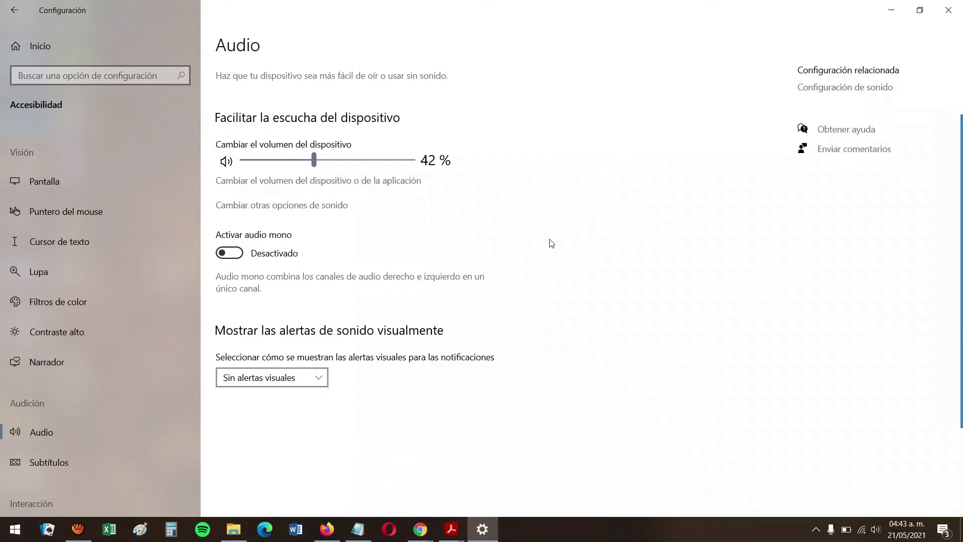
left_click(307, 205)
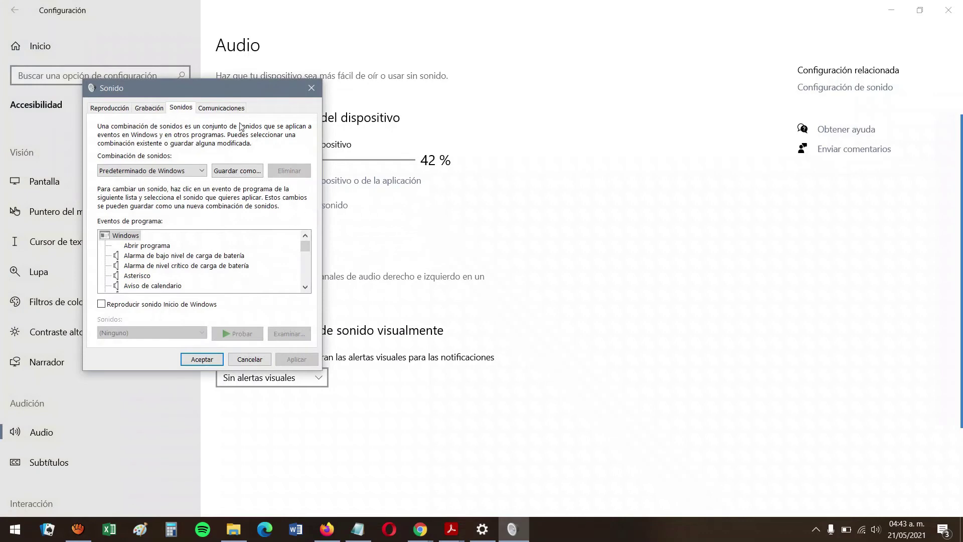
Step: Select the Conectar dispositivo event in the program events and play its current sound
scroll(215, 257, "down", 2)
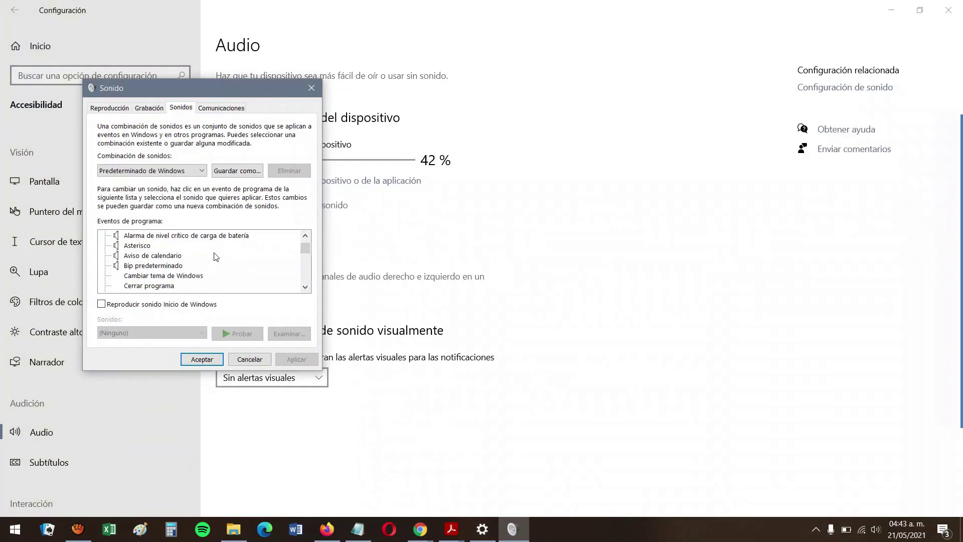
left_click(175, 276)
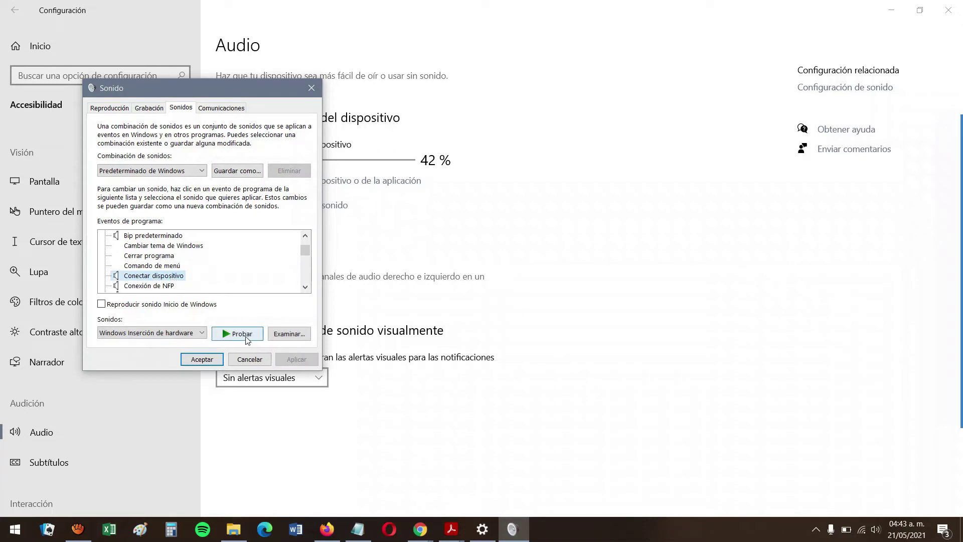
left_click(246, 337)
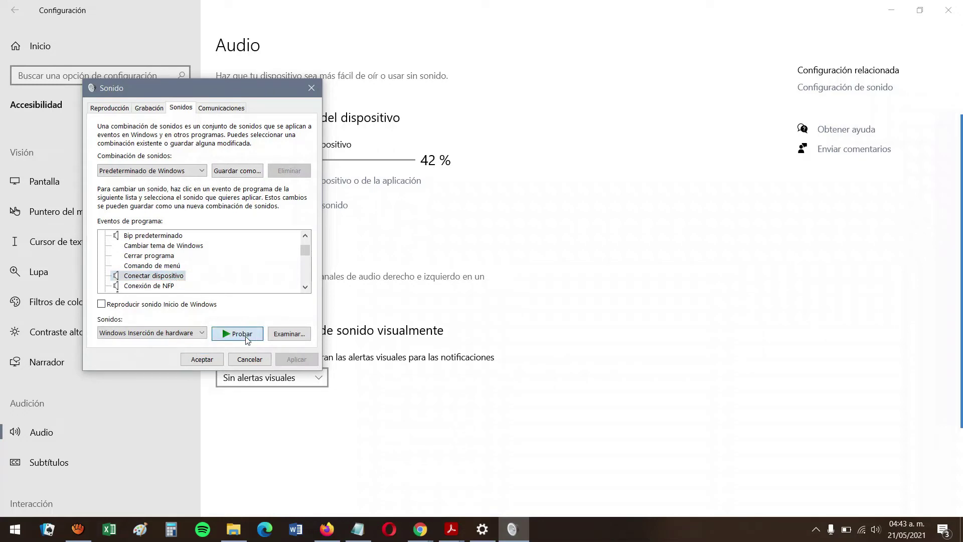
Step: Assign the desktop file Untitled Video (mp3cut.net) (1) as the Conectar dispositivo sound and test it
left_click(285, 335)
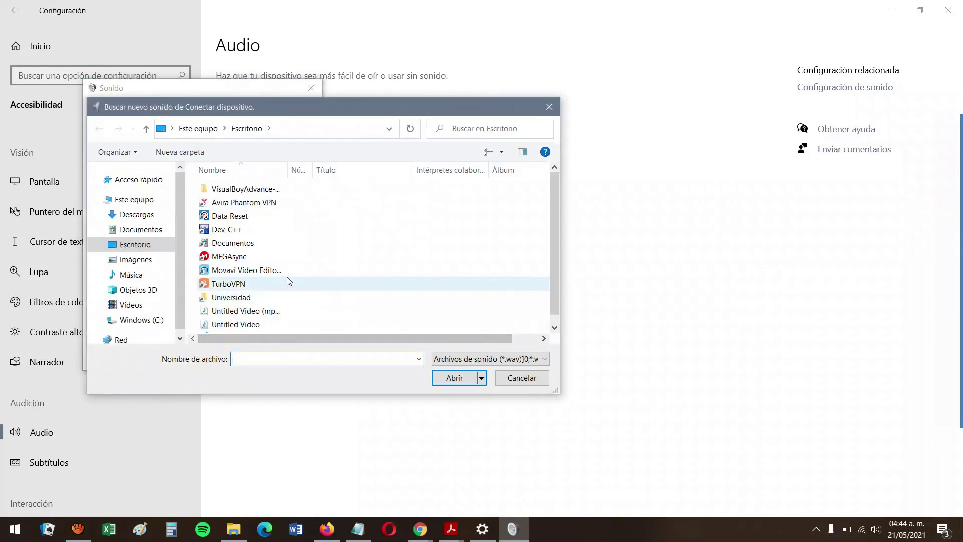
left_click_drag(288, 170, 345, 178)
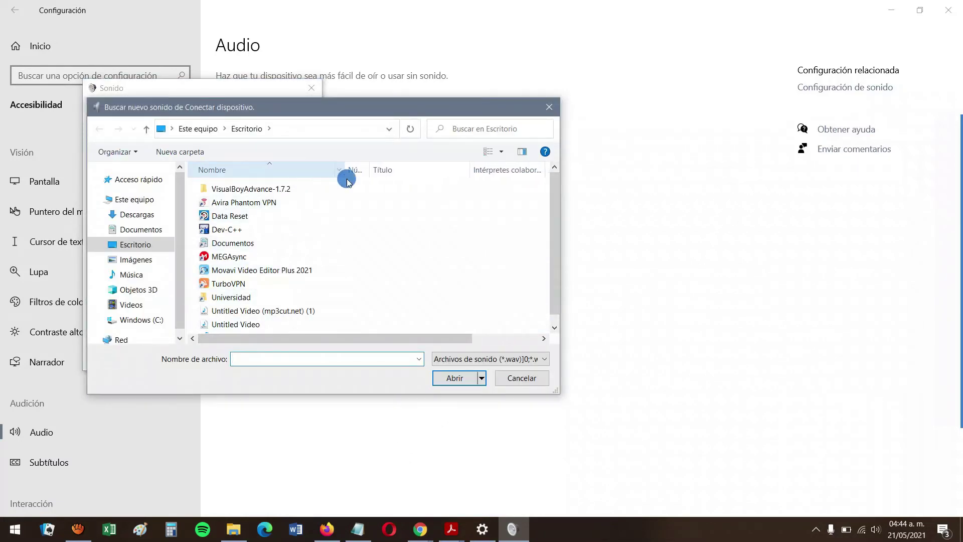
scroll(291, 301, "down", 1)
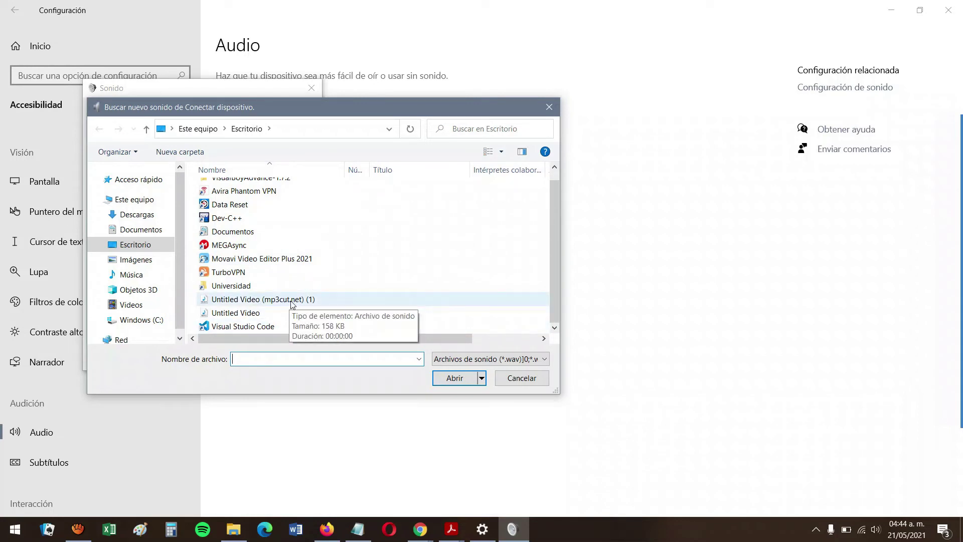
double_click(293, 299)
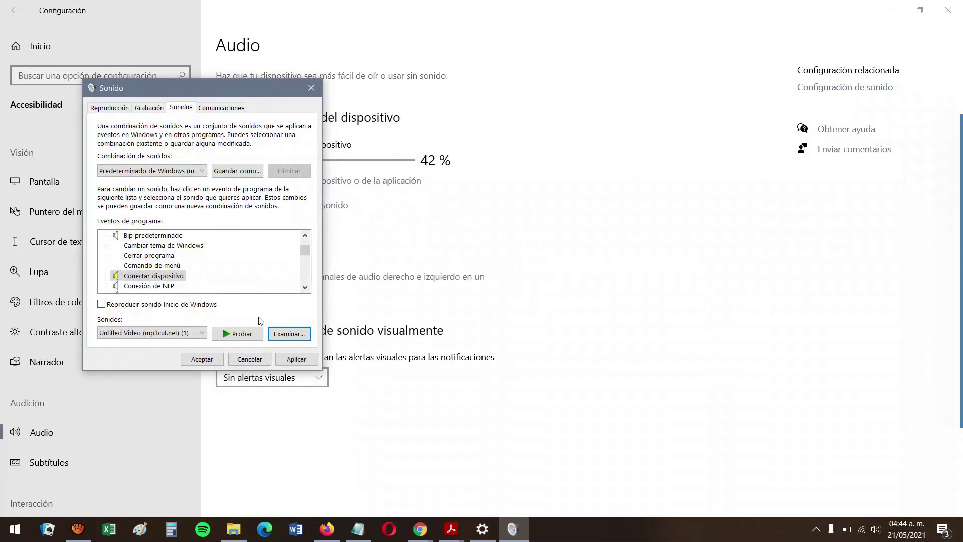
left_click(246, 335)
Step: Assign Untitled Video (mp3cut.net) (1) to the Desconexión de dispositivo event as well, test it, and accept the sound changes
scroll(219, 283, "down", 1)
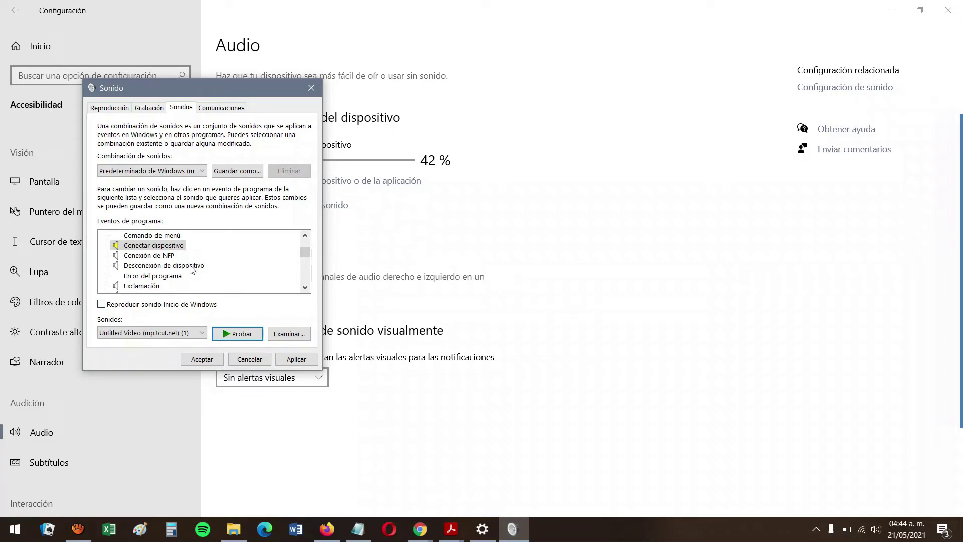
left_click(192, 270)
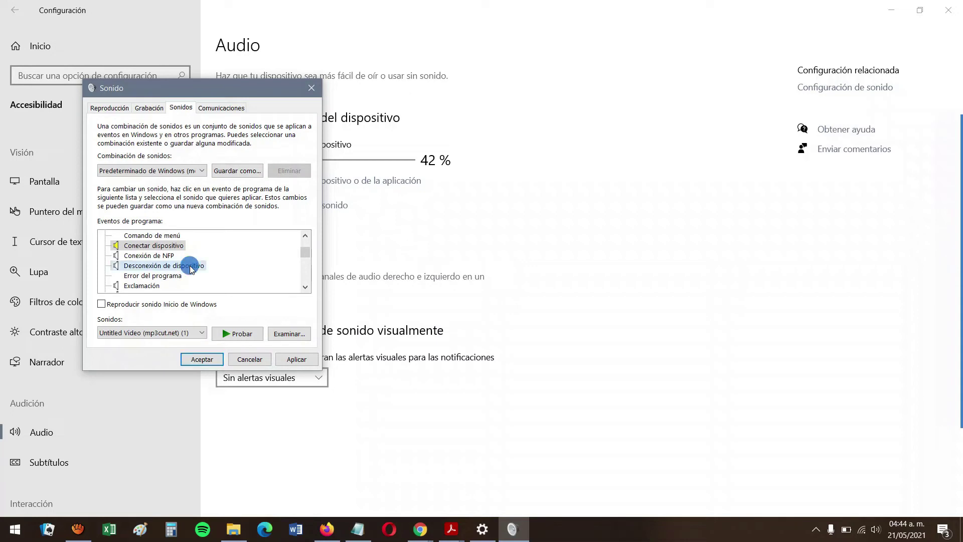
left_click(277, 333)
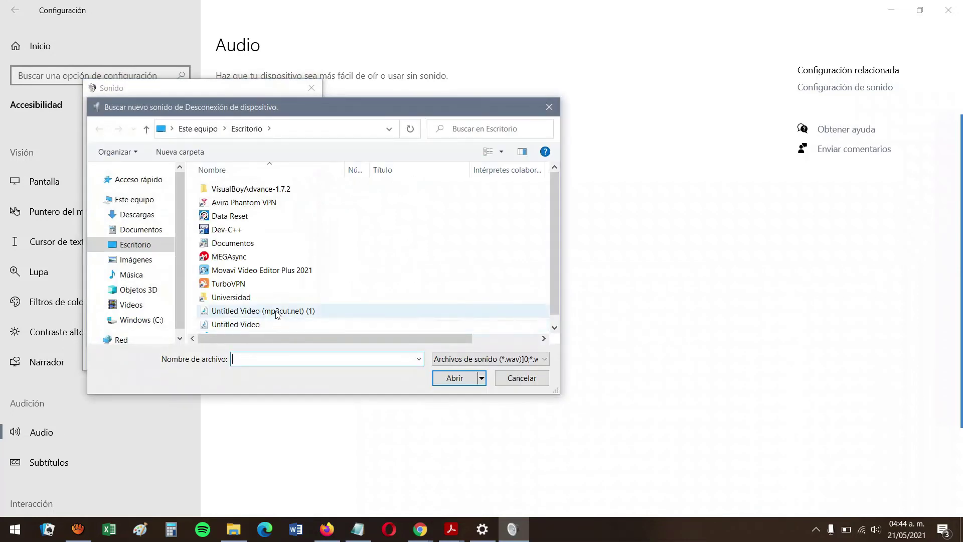
left_click(280, 310)
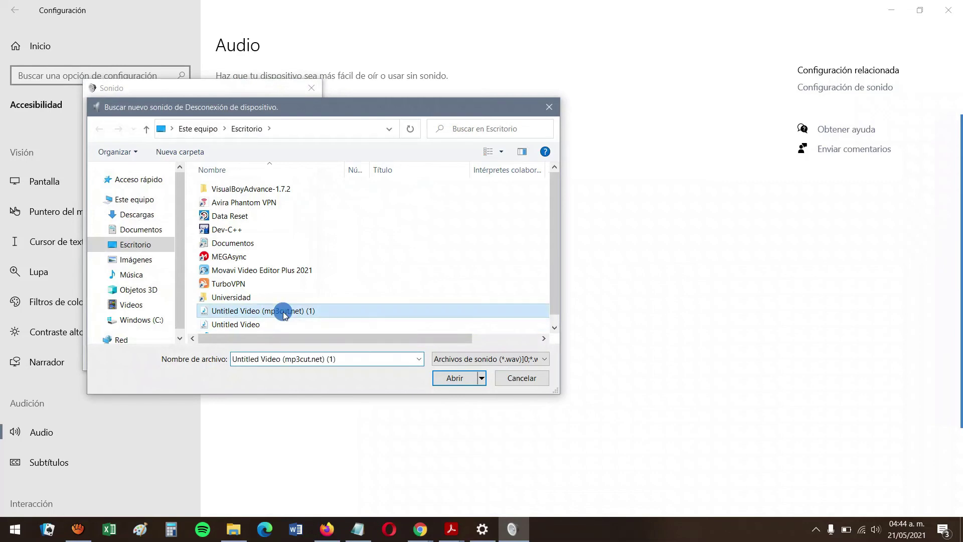
left_click(465, 378)
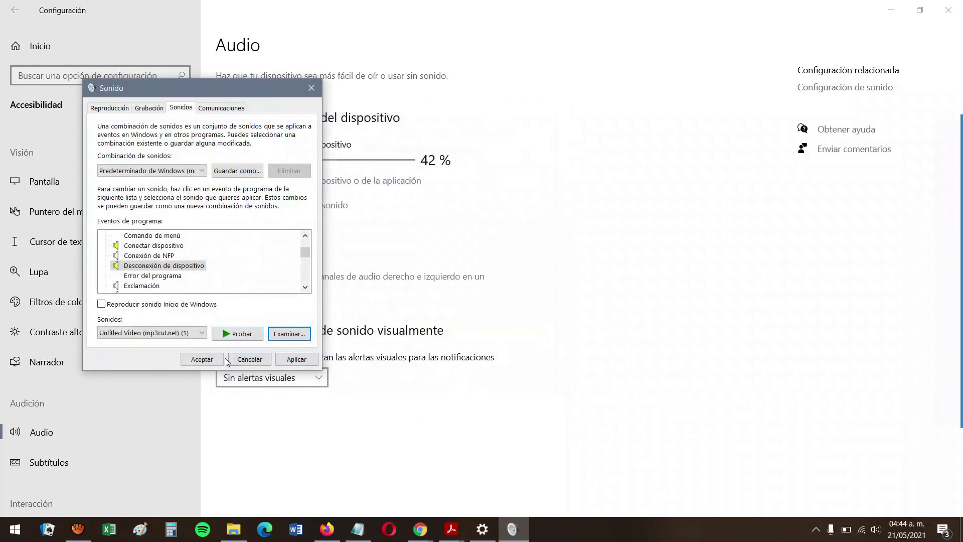
left_click(228, 333)
left_click(183, 246)
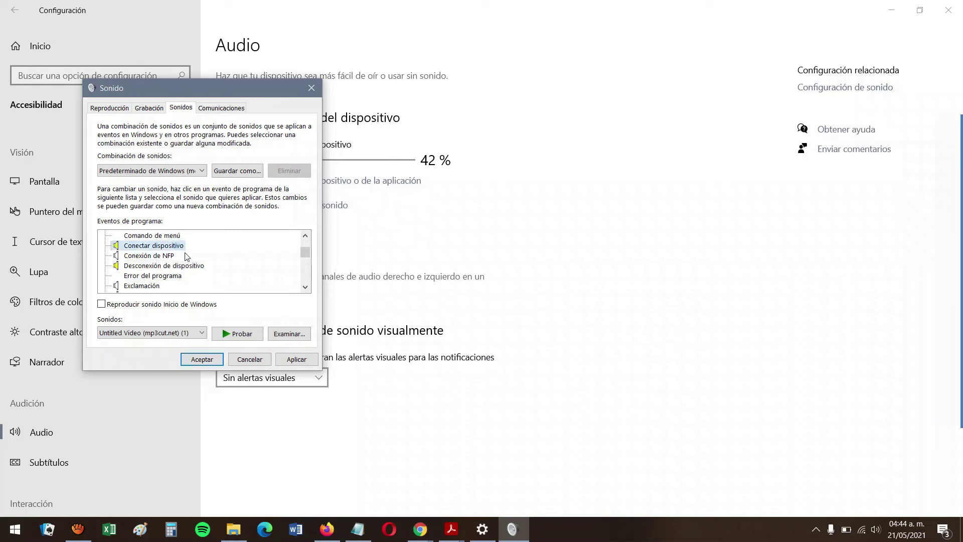
left_click(202, 360)
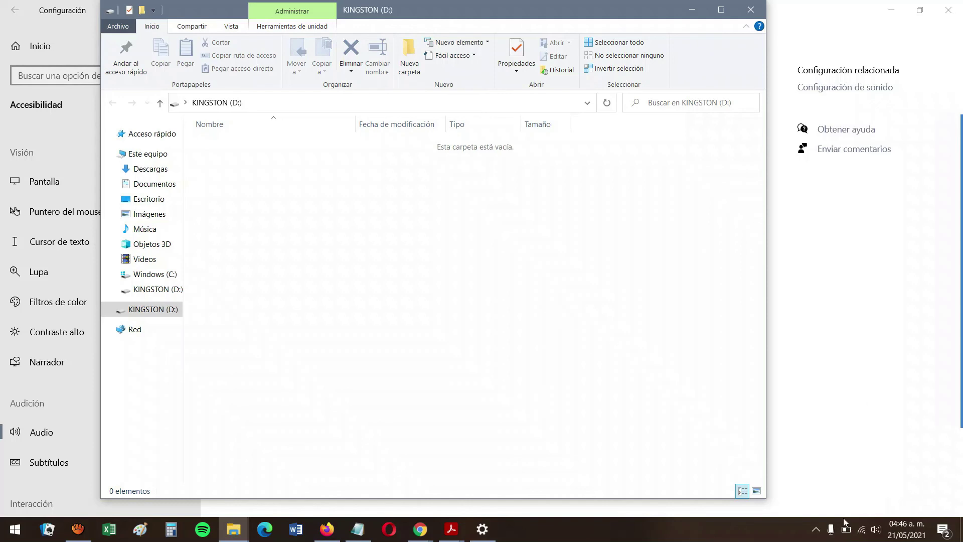
Step: Safely eject the DT microDuo 3C USB drive to try the disconnect sound, and dismiss the notification
left_click(814, 528)
left_click(841, 479)
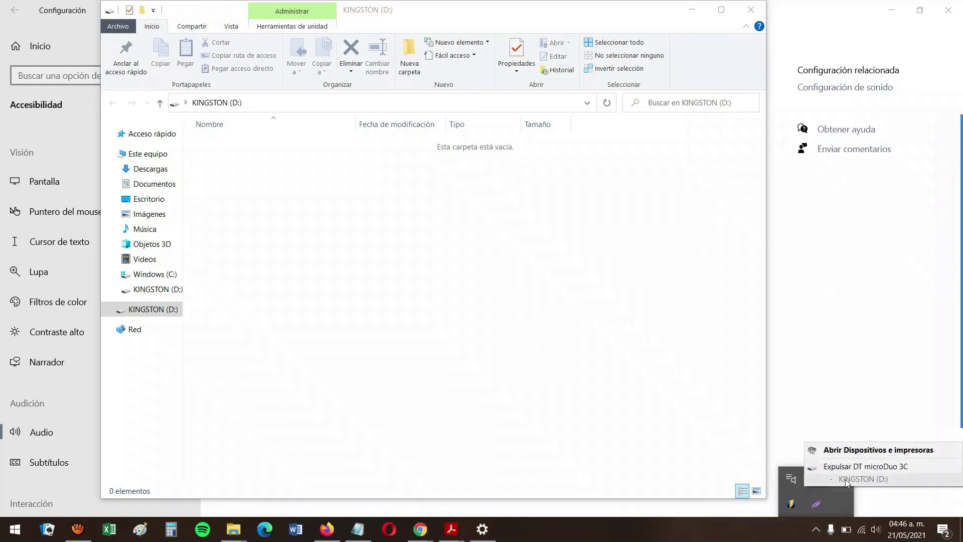
left_click(849, 465)
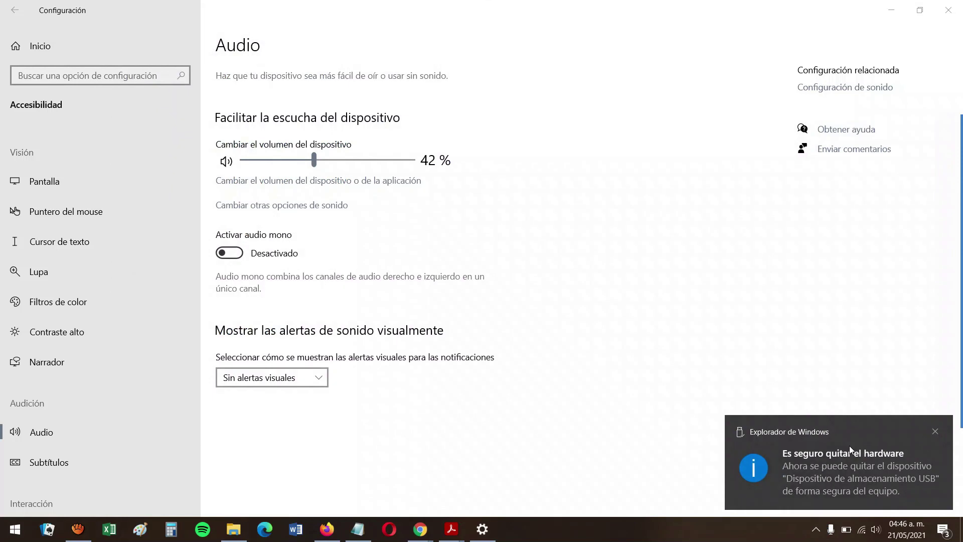
left_click(849, 446)
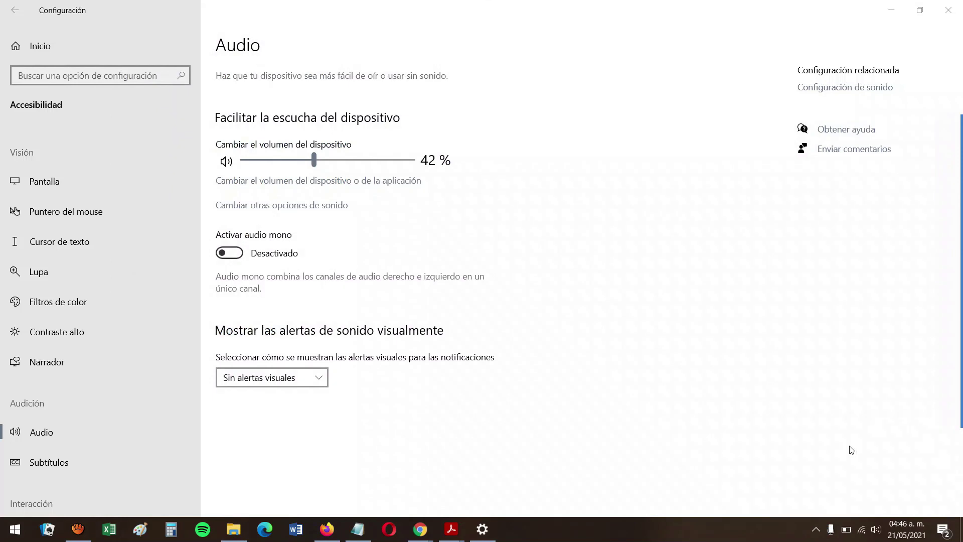